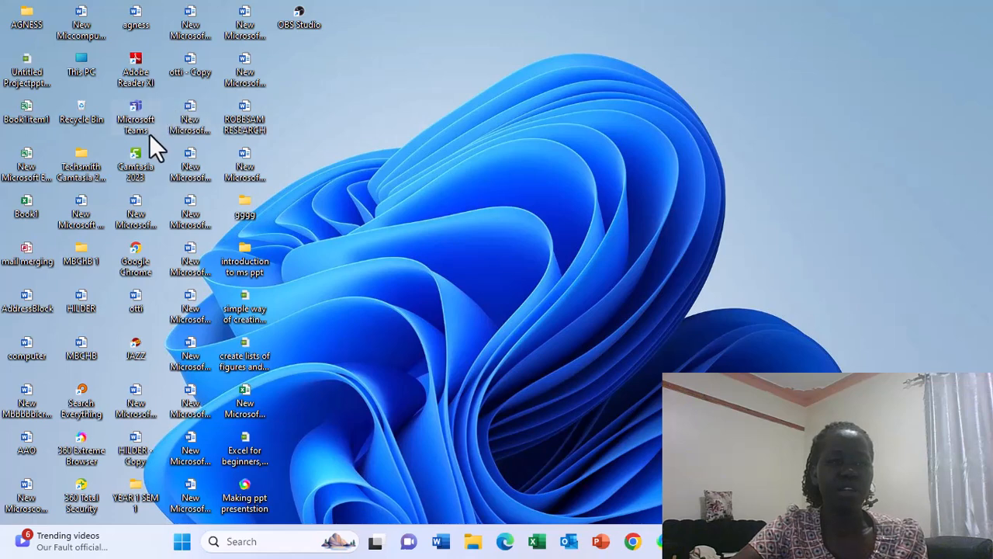
# Step: Open the agness document and bring up the Select Recipients options under Mailings
pyautogui.doubleClick(132, 23)
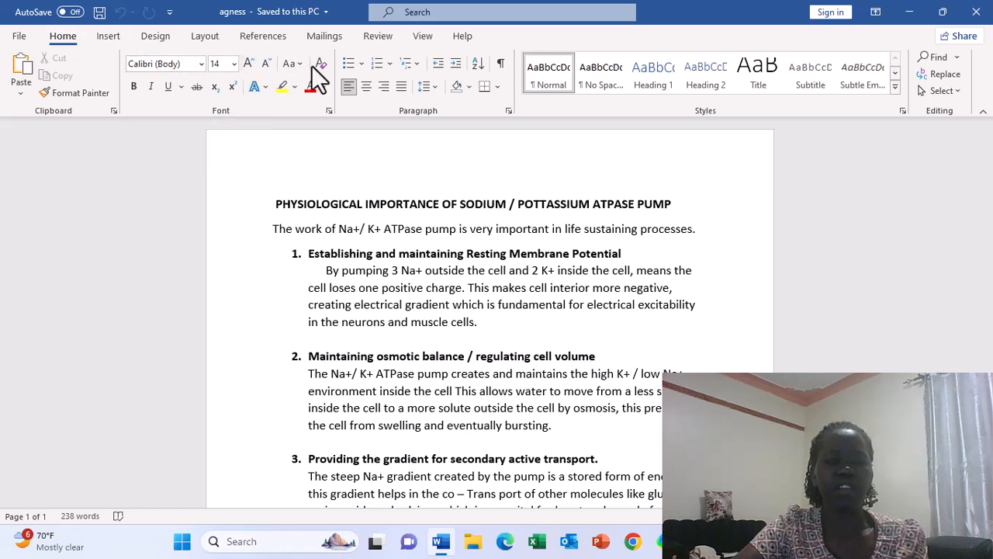
pyautogui.click(324, 39)
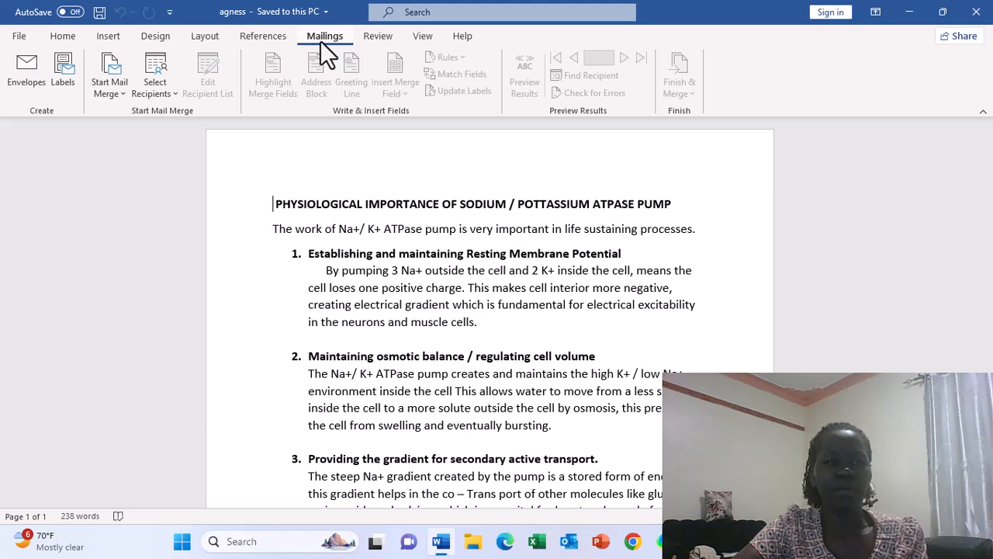
pyautogui.click(173, 92)
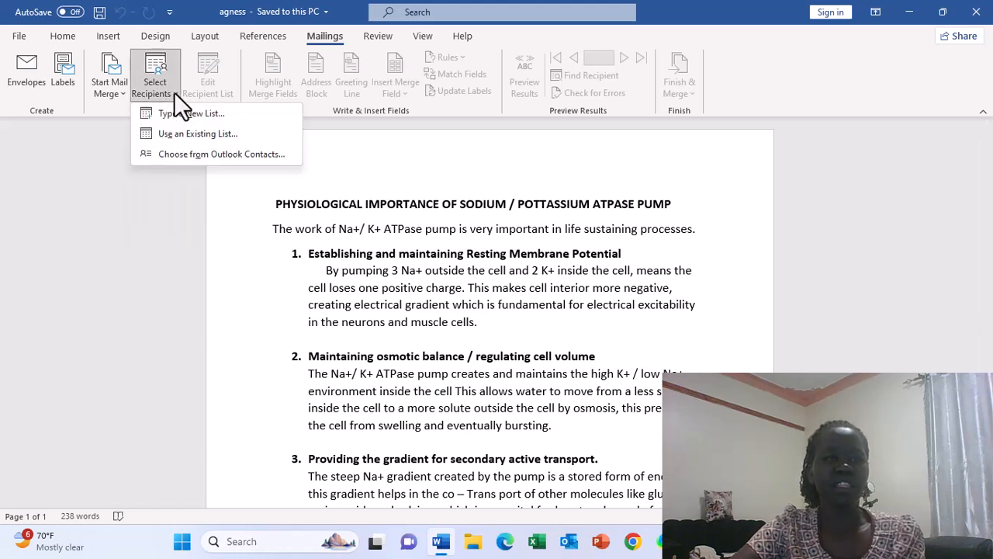
# Step: Start a new address list and enter title DR with the first recipient's first and last name
pyautogui.click(212, 119)
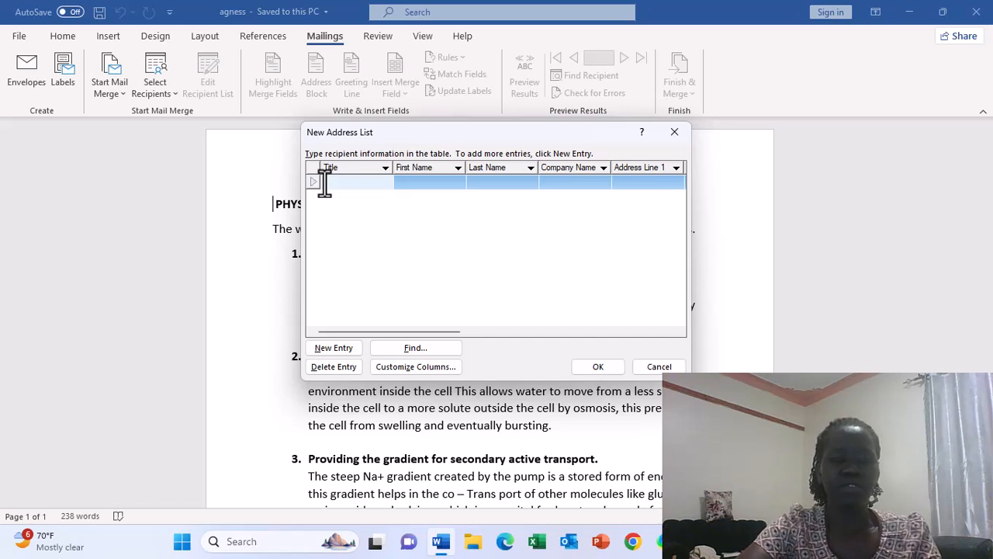
pyautogui.write('D')
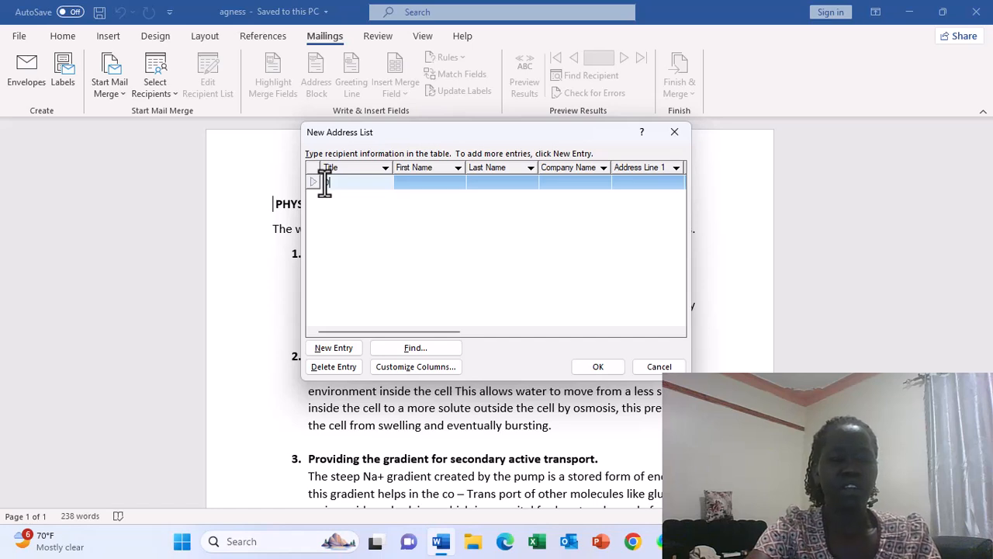
pyautogui.write('R')
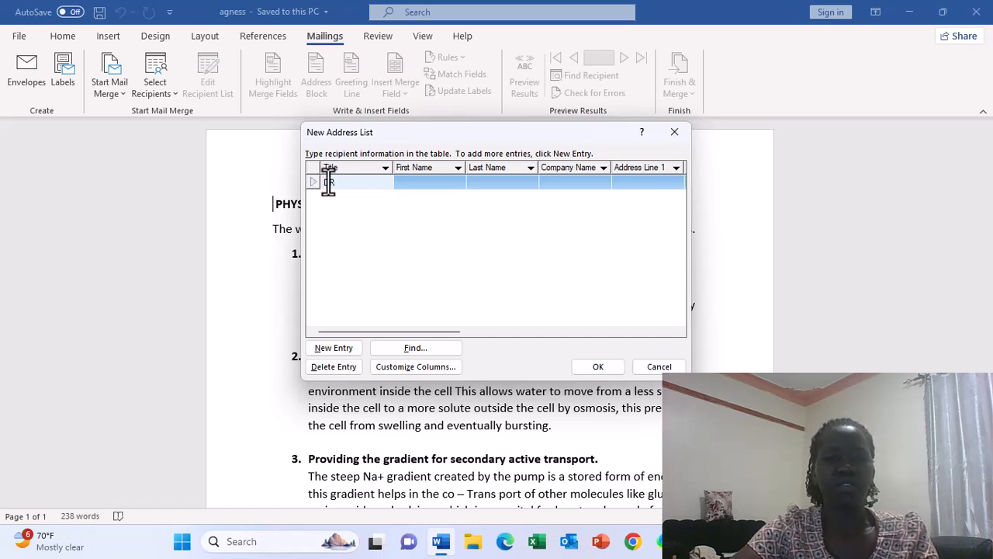
pyautogui.click(401, 180)
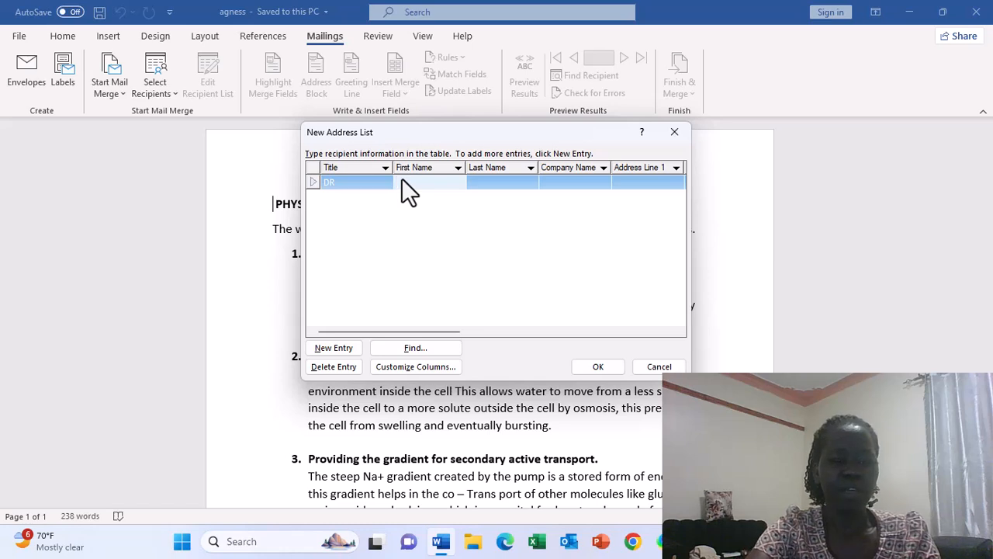
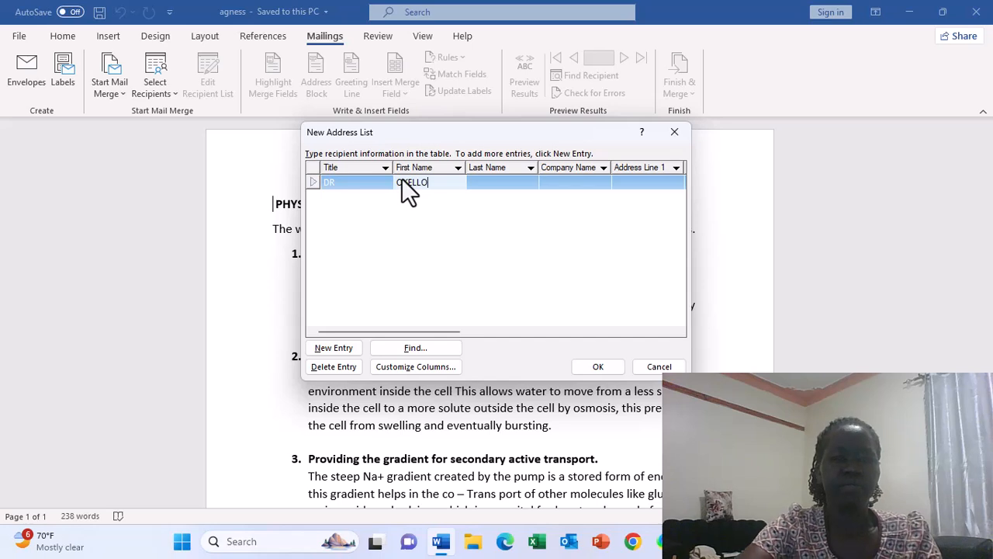
pyautogui.click(478, 179)
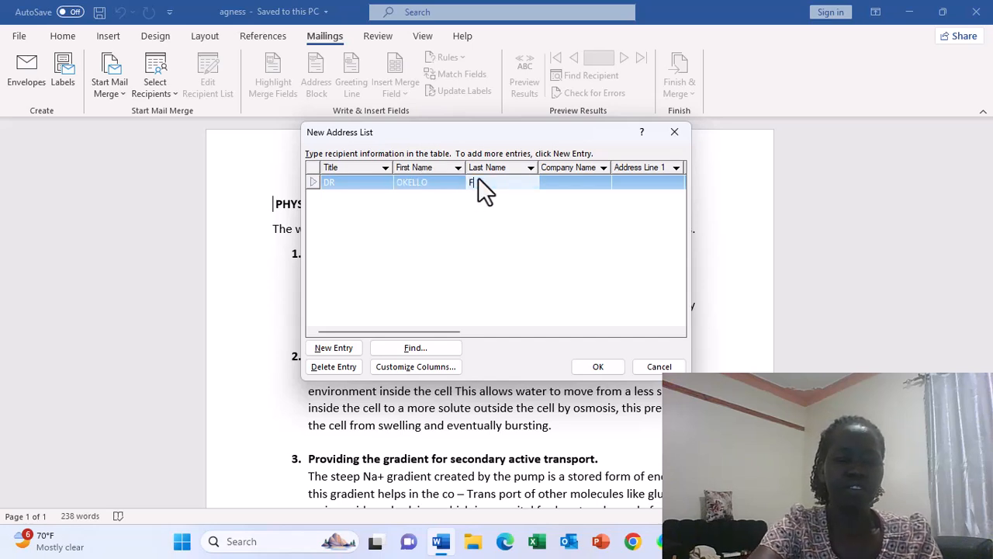
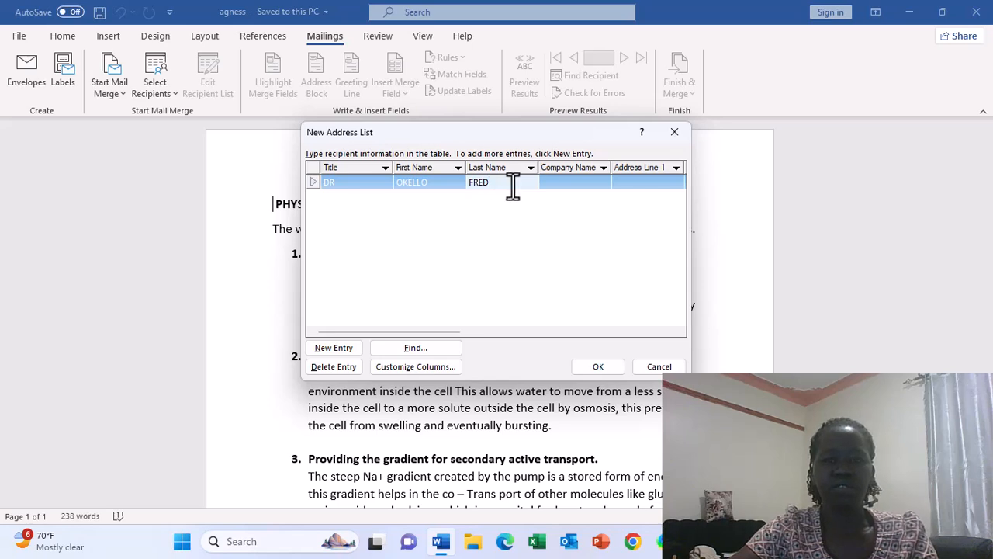
# Step: Enter company GULU UNIVERSITY for the first recipient, move to the address, and add a second entry
pyautogui.click(552, 184)
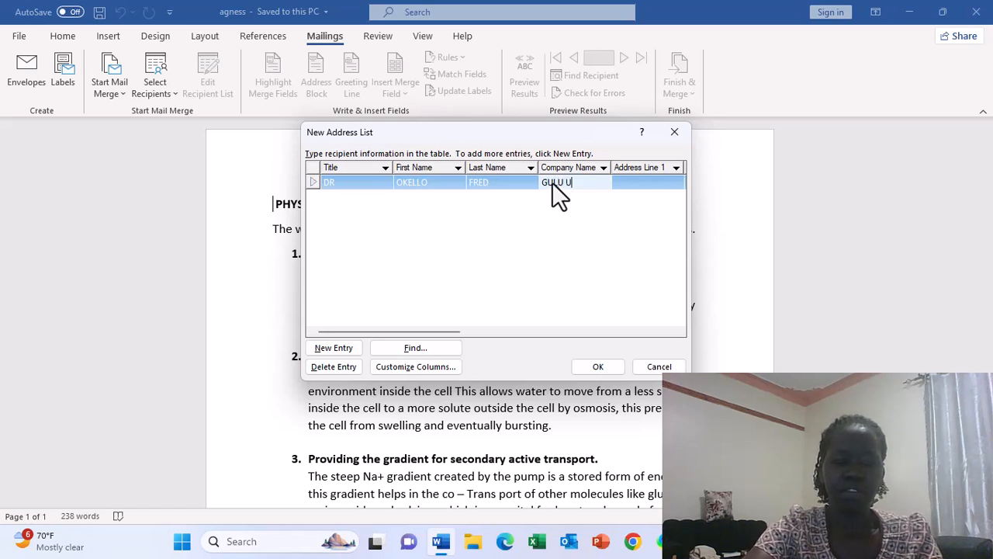
pyautogui.write('GULU UNIV')
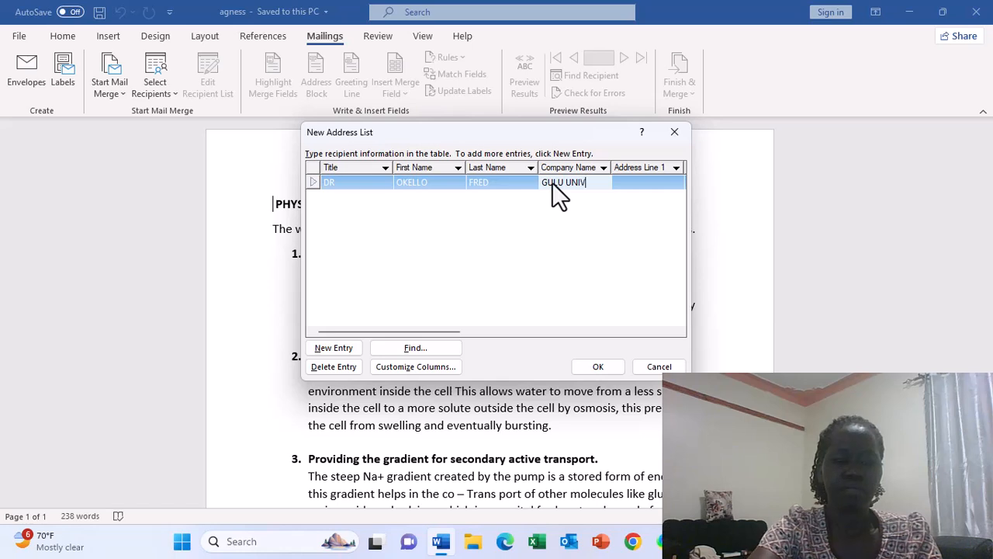
pyautogui.write('ER')
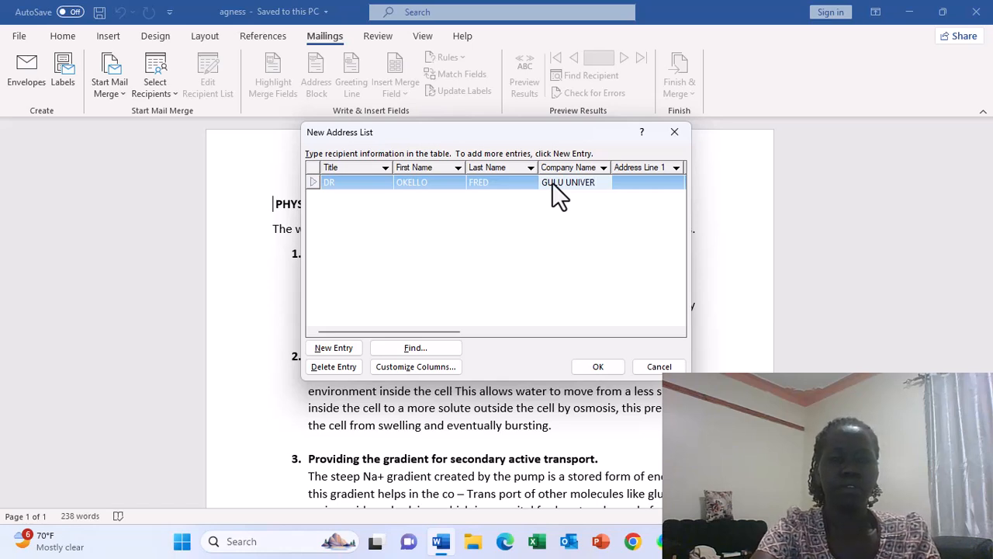
pyautogui.write('S')
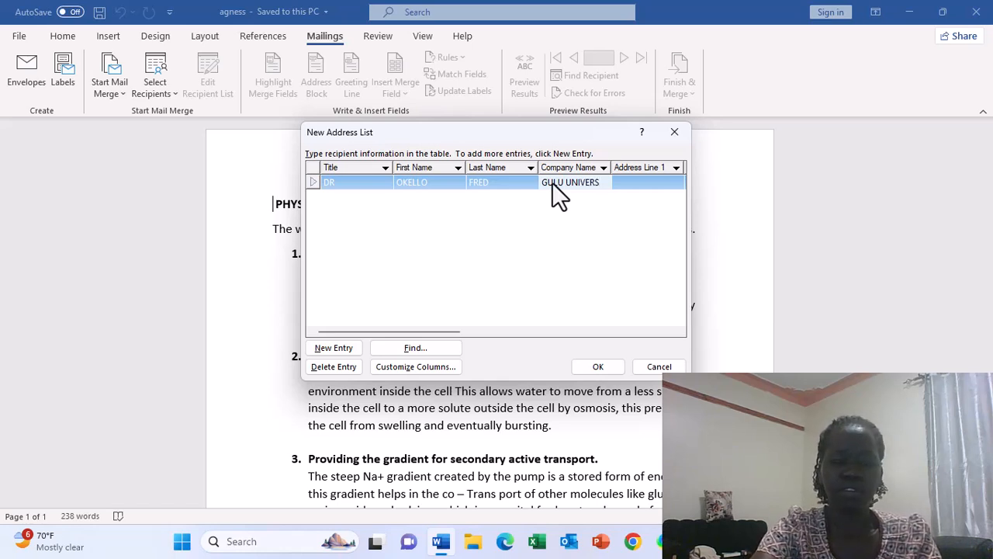
pyautogui.write('ITY')
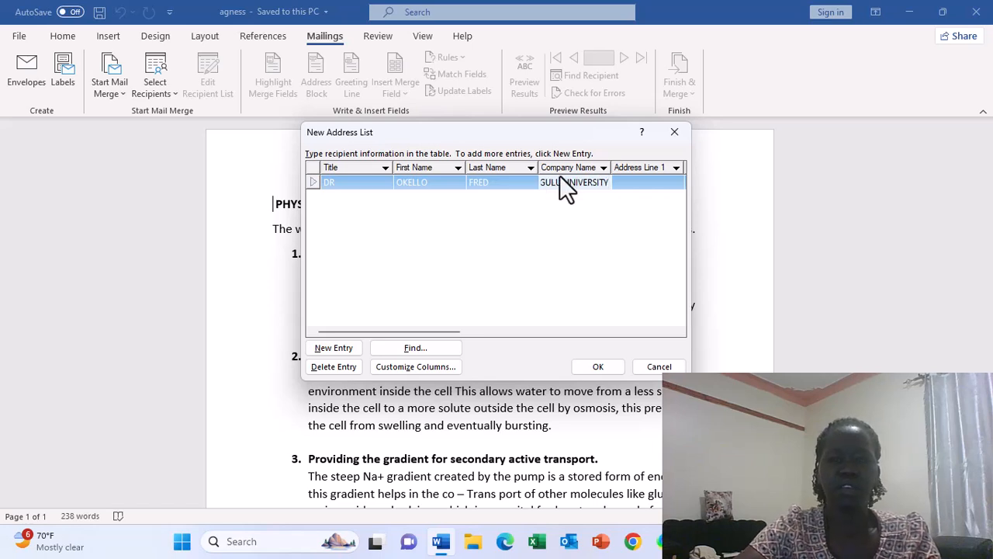
pyautogui.click(628, 185)
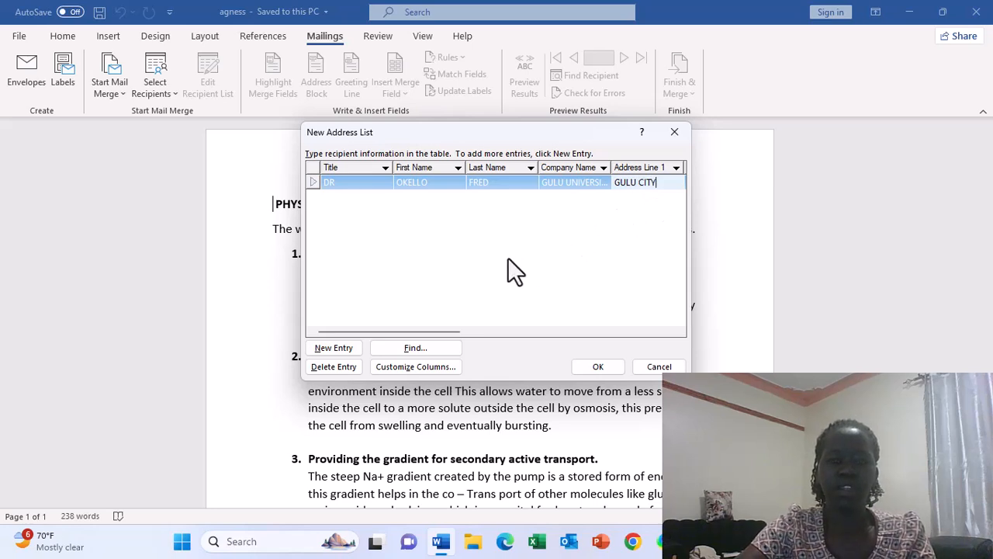
pyautogui.click(355, 347)
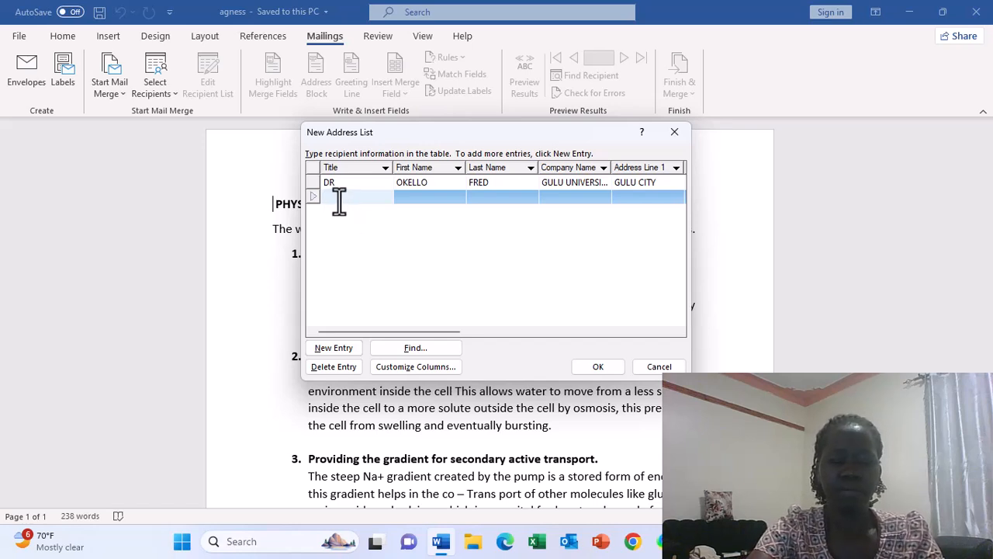
# Step: Fill the second entry with title MR, names, company and town address, then add a third entry
pyautogui.write('MR')
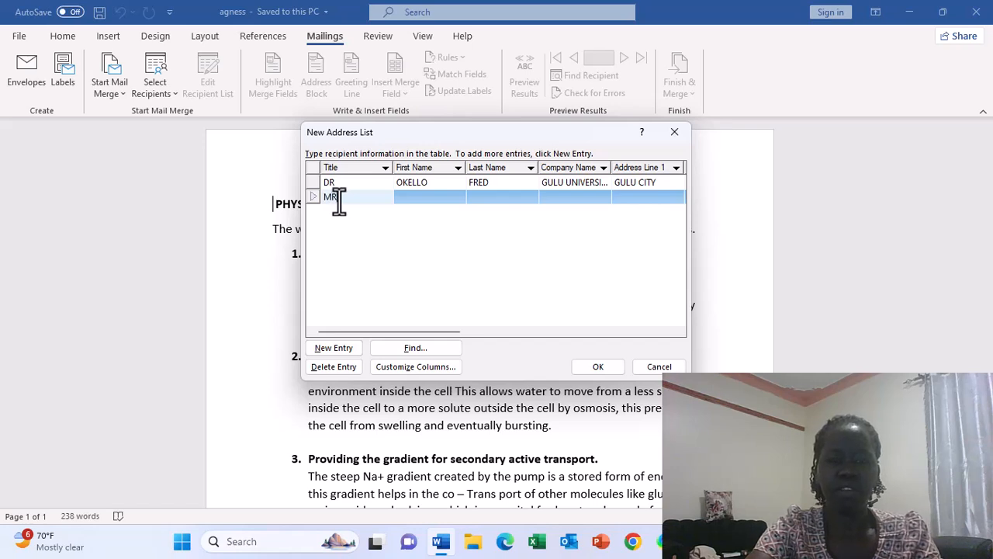
pyautogui.click(409, 195)
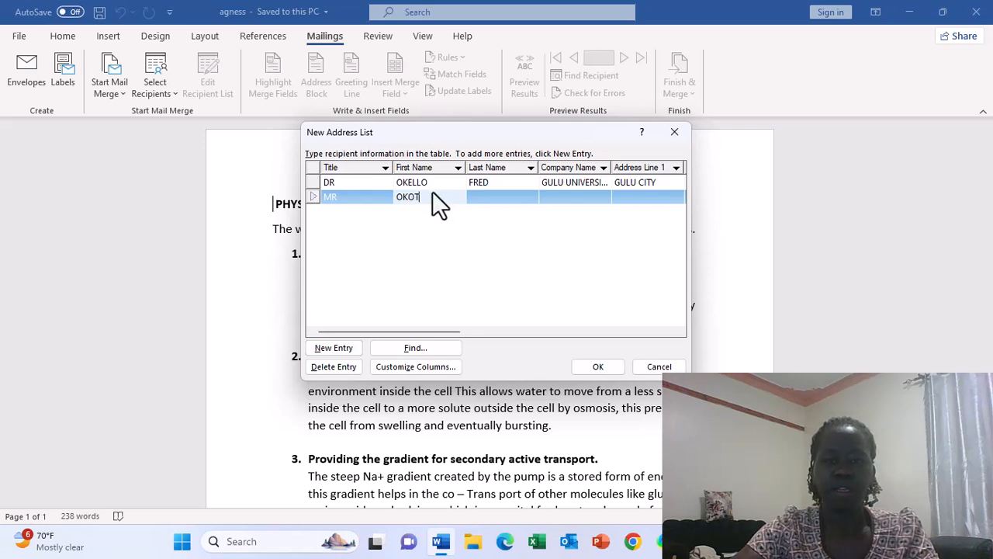
pyautogui.click(475, 196)
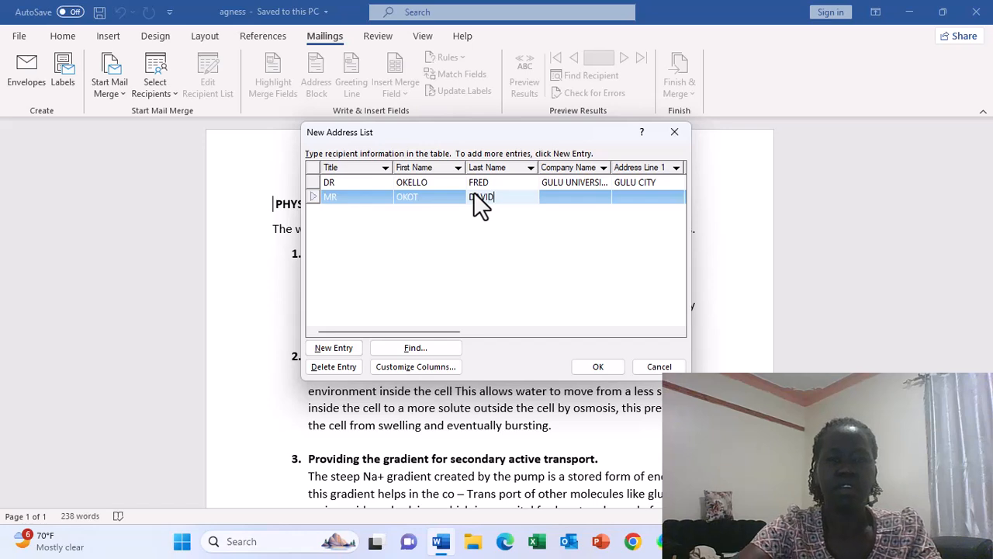
pyautogui.click(552, 199)
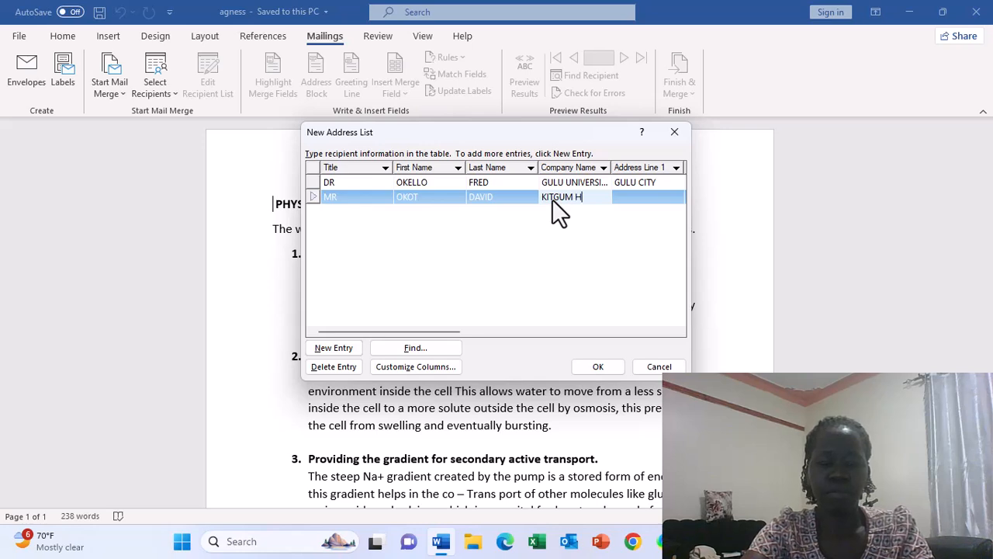
pyautogui.write('OSPIT')
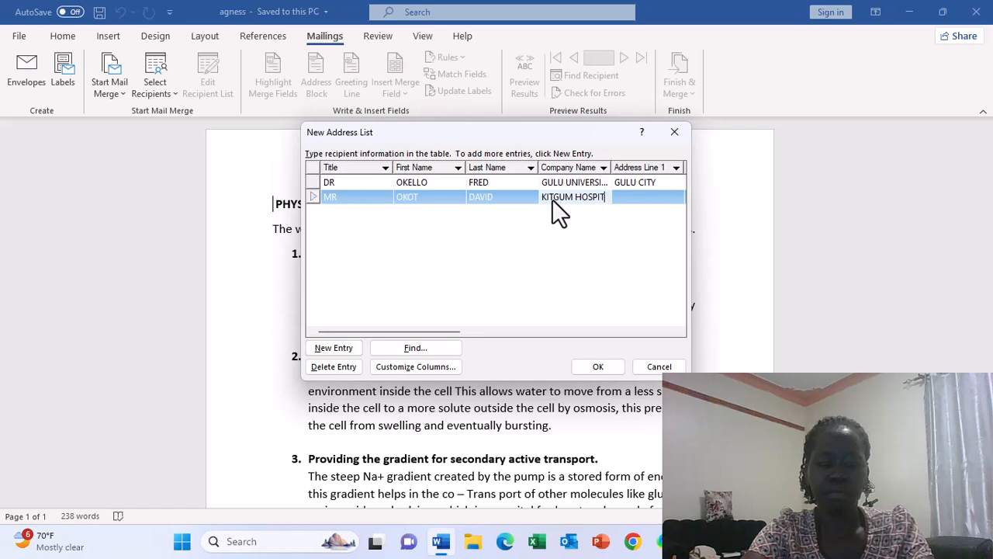
pyautogui.write('AL')
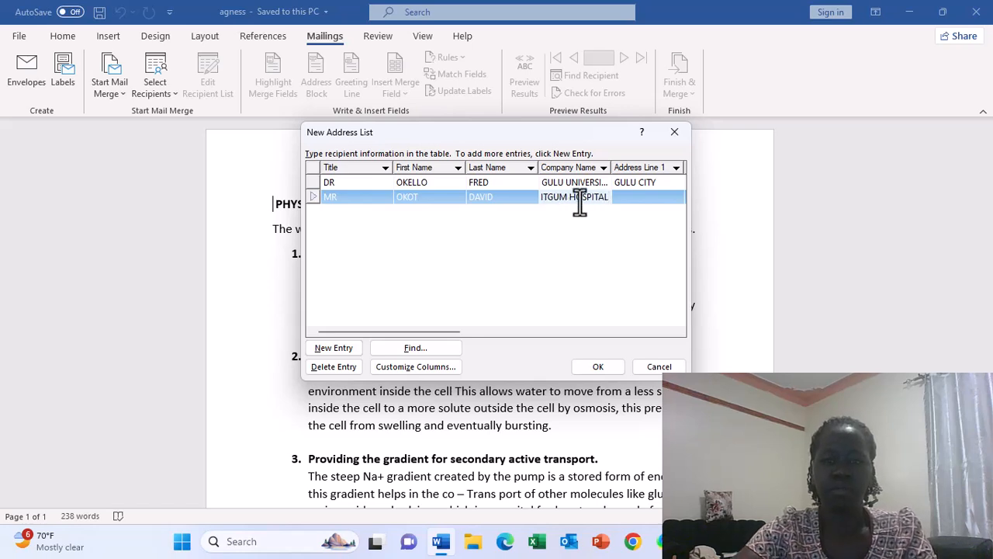
pyautogui.click(637, 198)
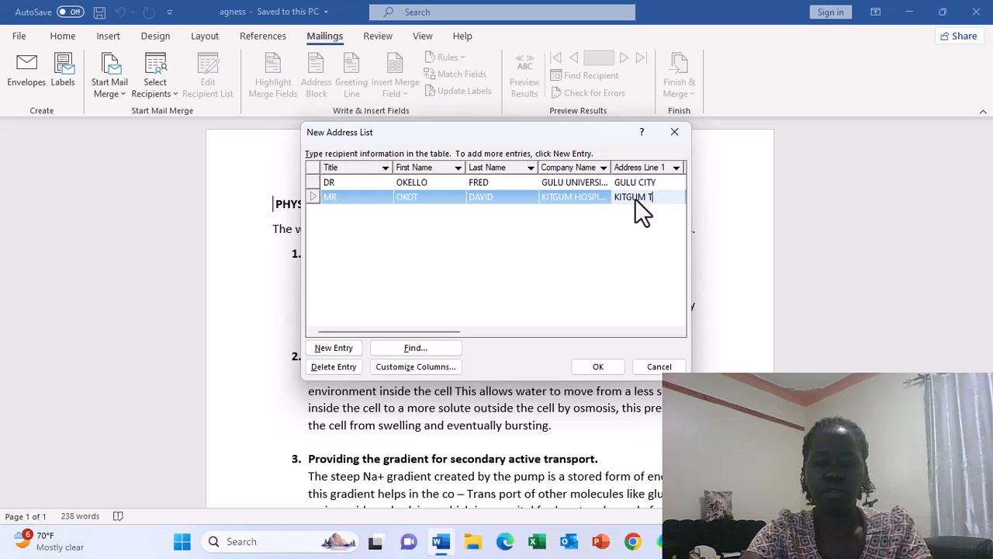
pyautogui.write('WN')
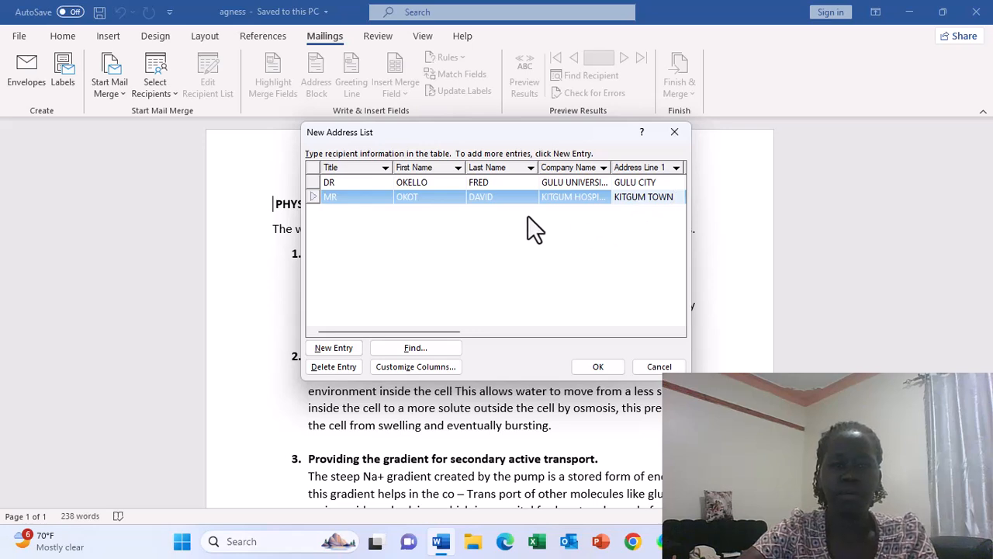
pyautogui.click(348, 348)
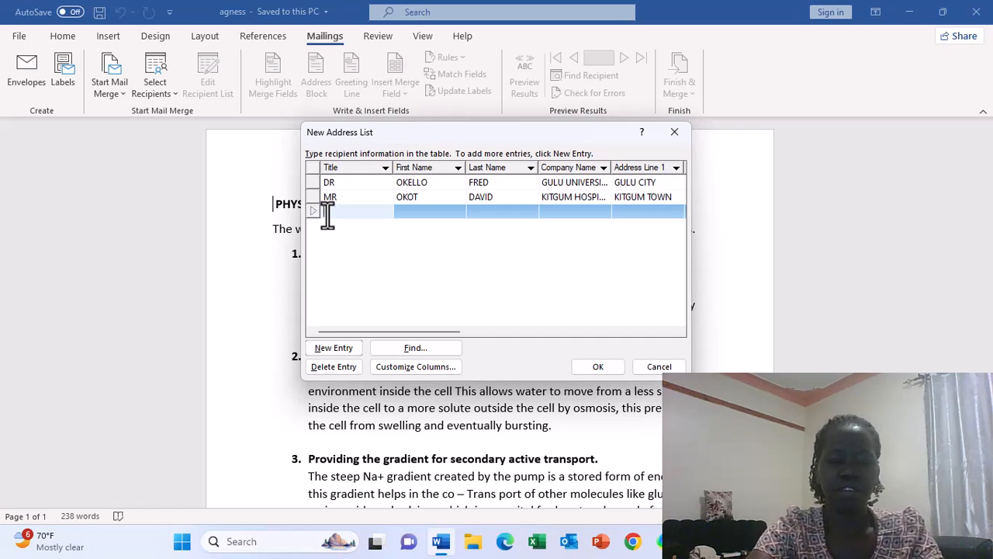
# Step: Give the third recipient title REV plus their first and last name, correcting a mistyped first name
pyautogui.write('REV')
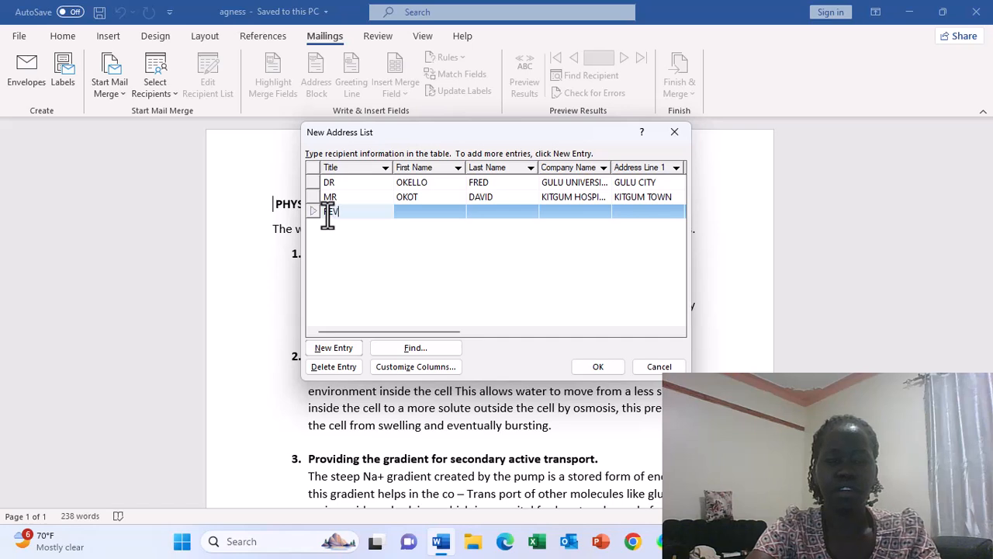
pyautogui.click(413, 209)
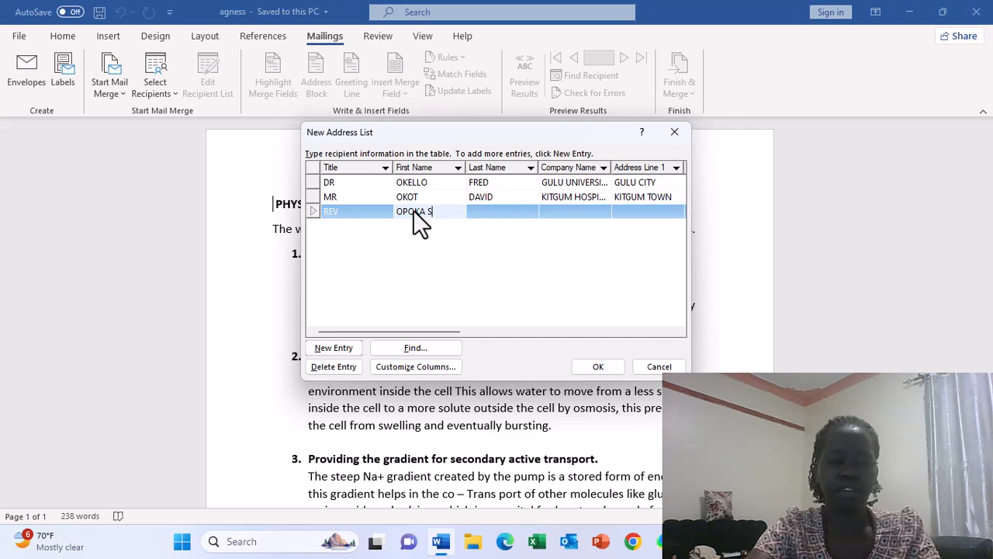
pyautogui.write('AM')
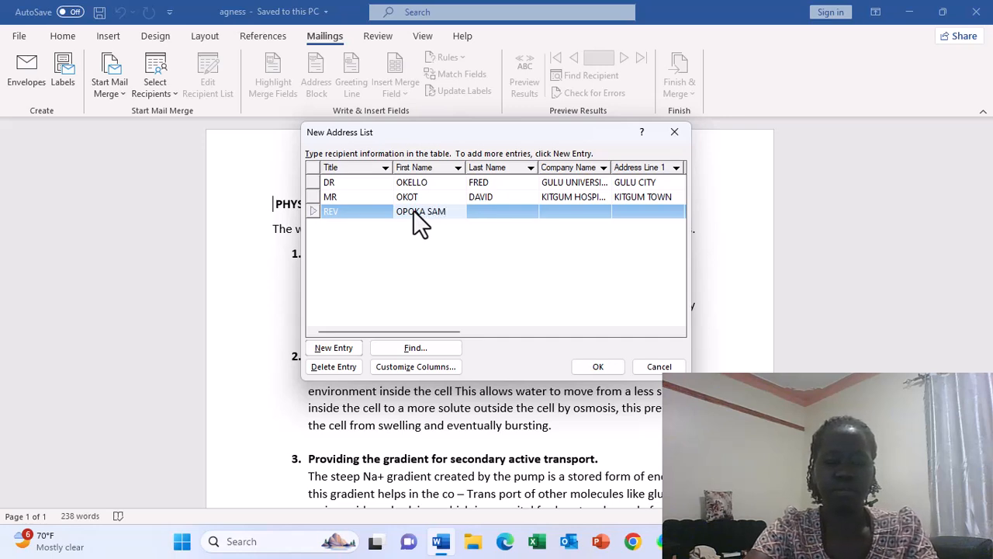
pyautogui.write('UEL')
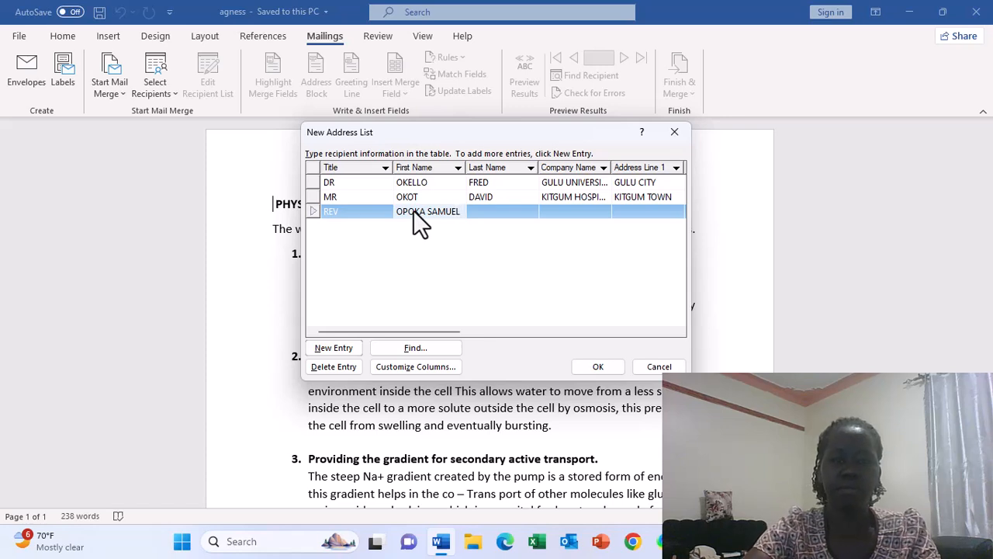
pyautogui.press('BackSpace')
pyautogui.press('BackSpace')
pyautogui.press('BackSpace')
pyautogui.press('BackSpace')
pyautogui.press('BackSpace')
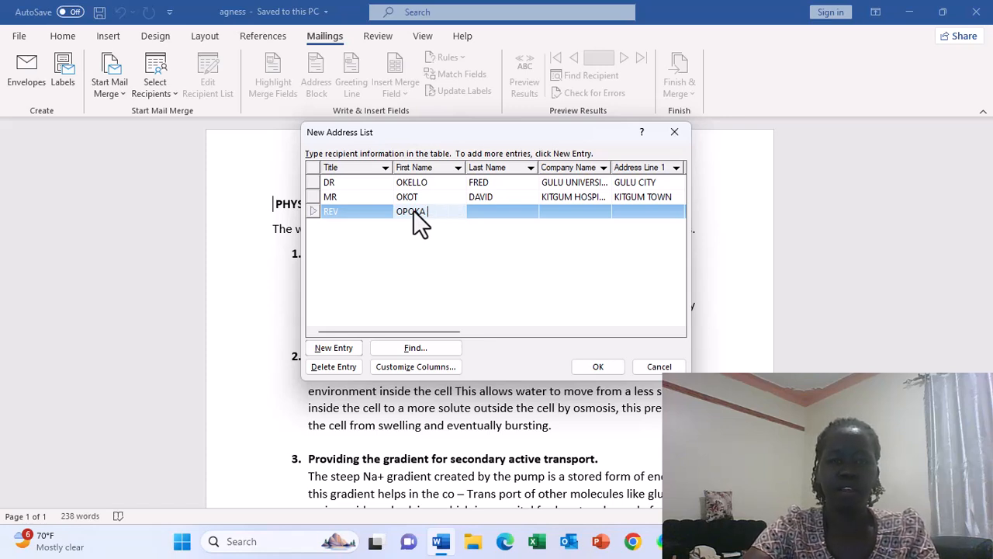
pyautogui.click(489, 210)
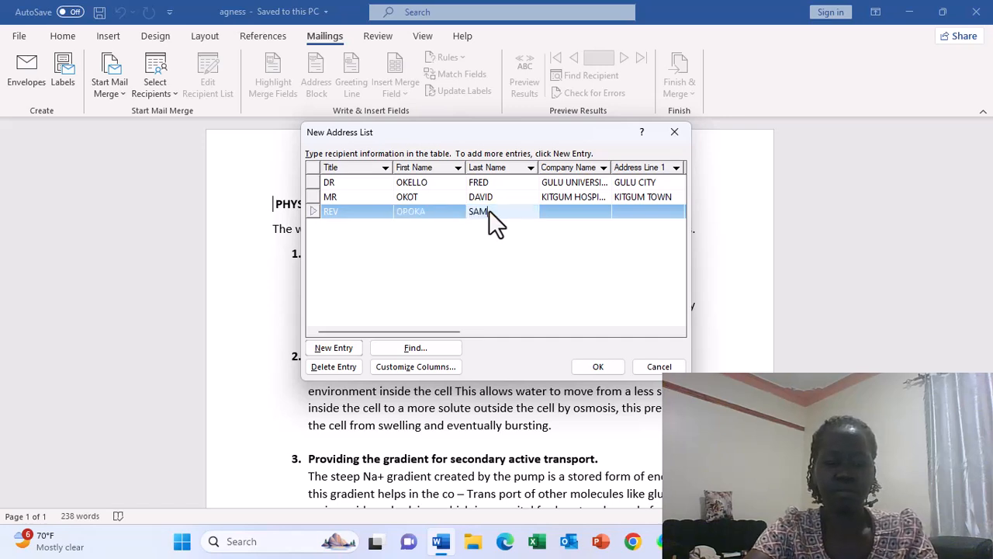
pyautogui.write('SAMUEL')
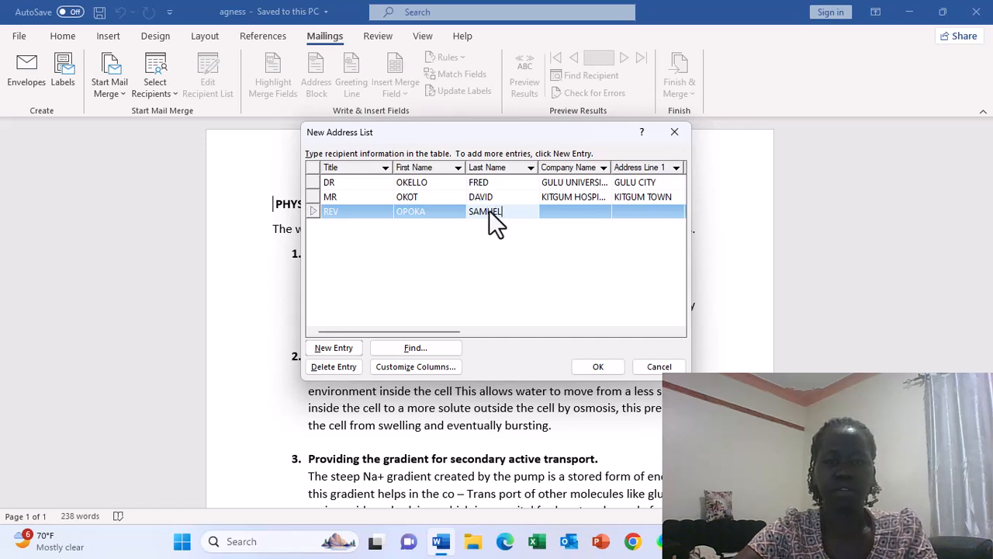
# Step: Enter company PECE PRI SCH and the city address for the third recipient
pyautogui.click(547, 210)
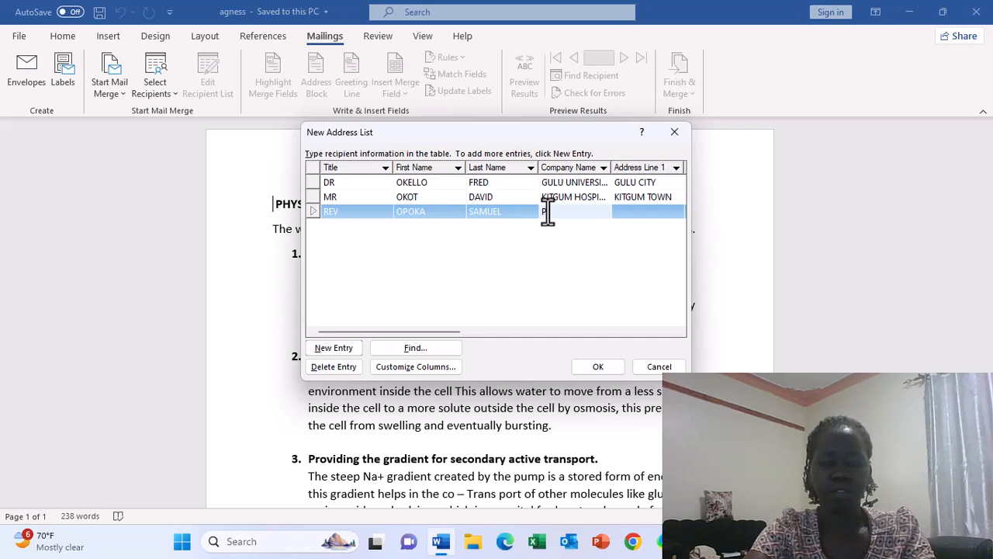
pyautogui.write('CE')
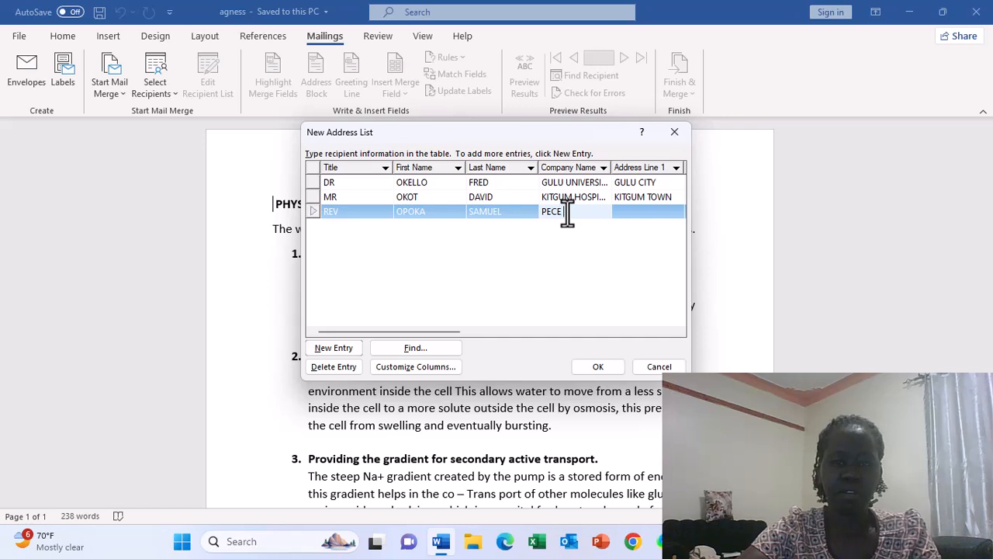
pyautogui.write('PRI SCH')
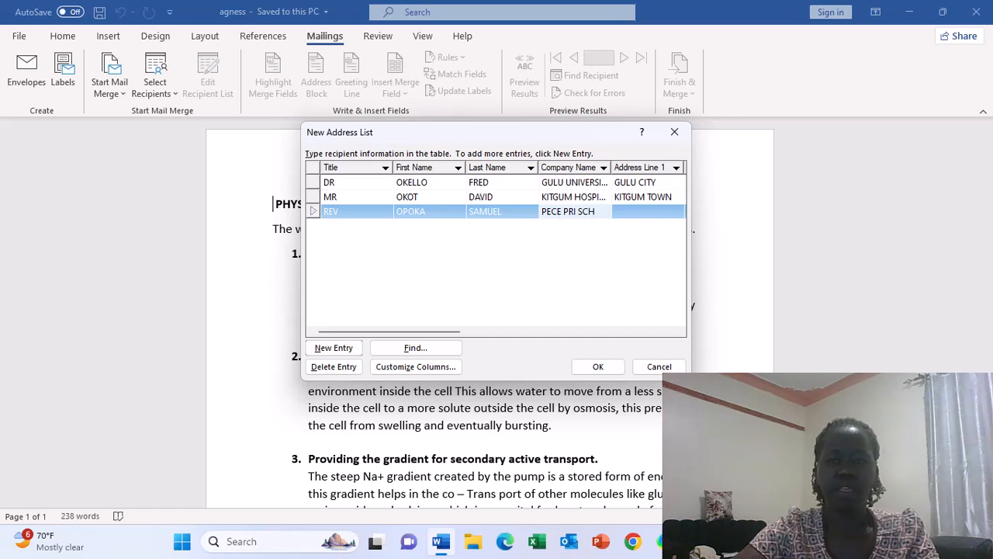
pyautogui.click(624, 212)
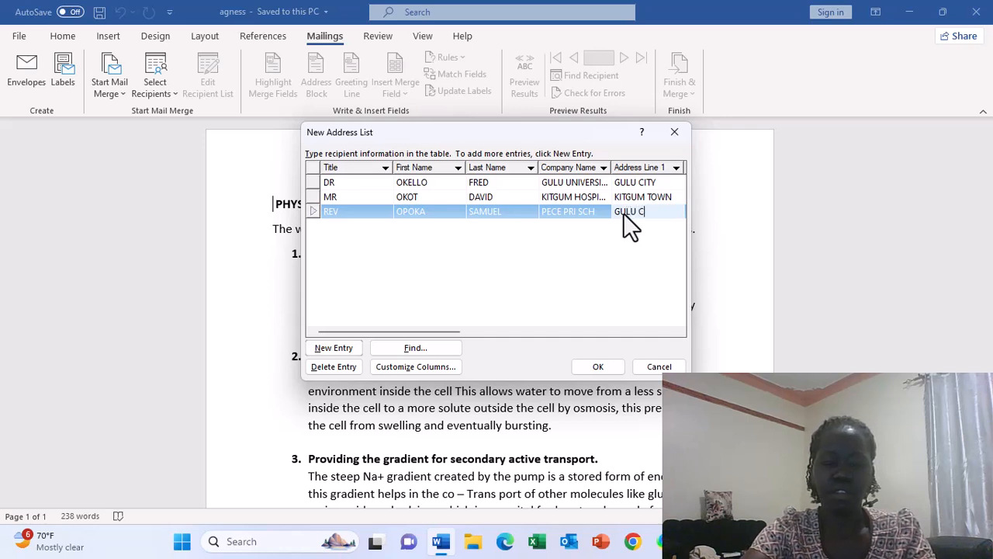
pyautogui.write('GULU CITY')
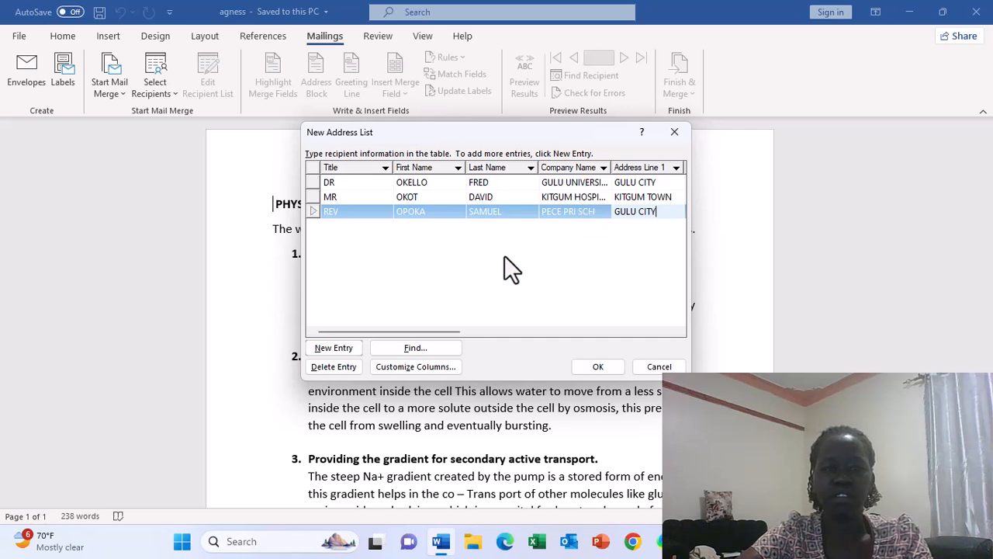
# Step: Save the list as INVITATION LETTER.mdb (Microsoft Office Address Lists), replacing the existing file
pyautogui.click(596, 364)
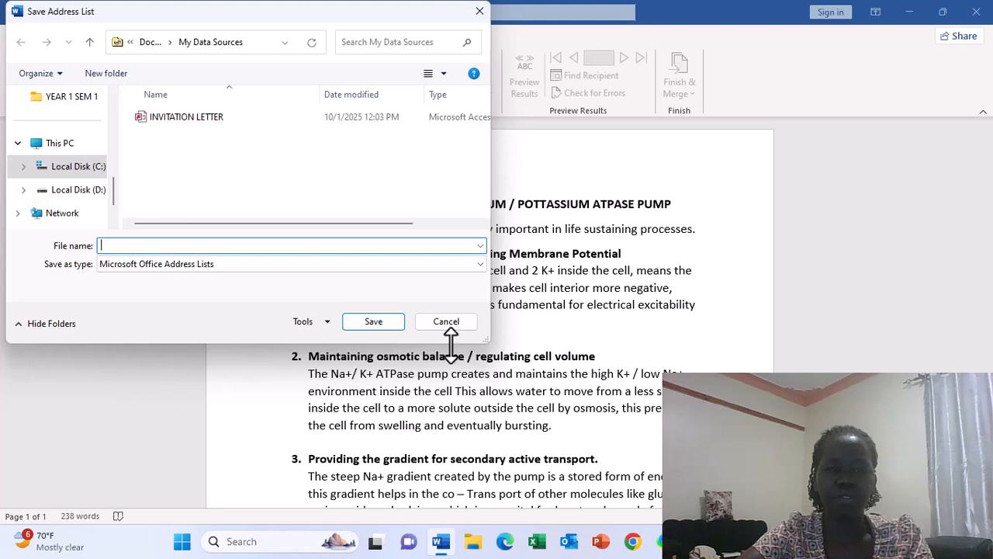
pyautogui.click(104, 245)
pyautogui.write('I')
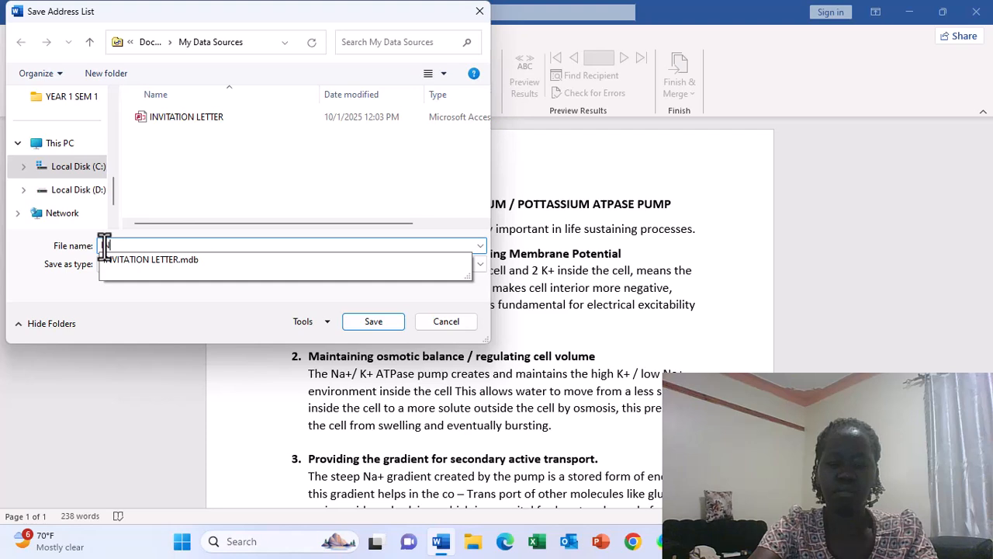
pyautogui.write('NVITATIO')
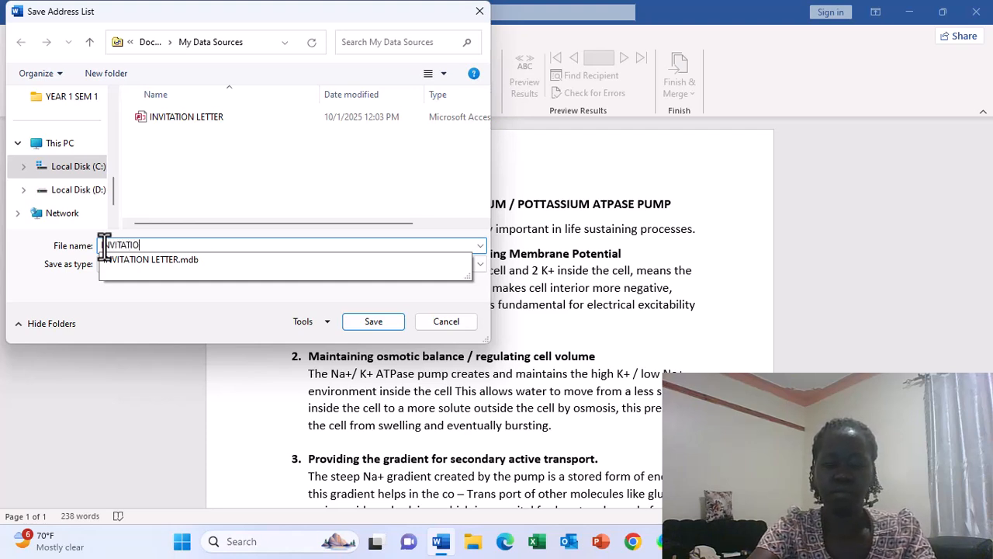
pyautogui.write('N L')
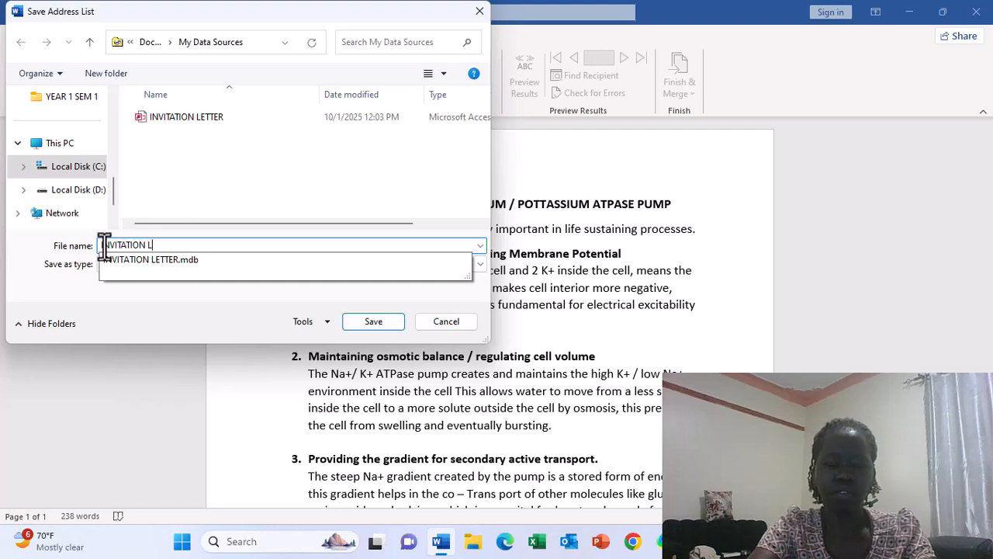
pyautogui.write('ETTER')
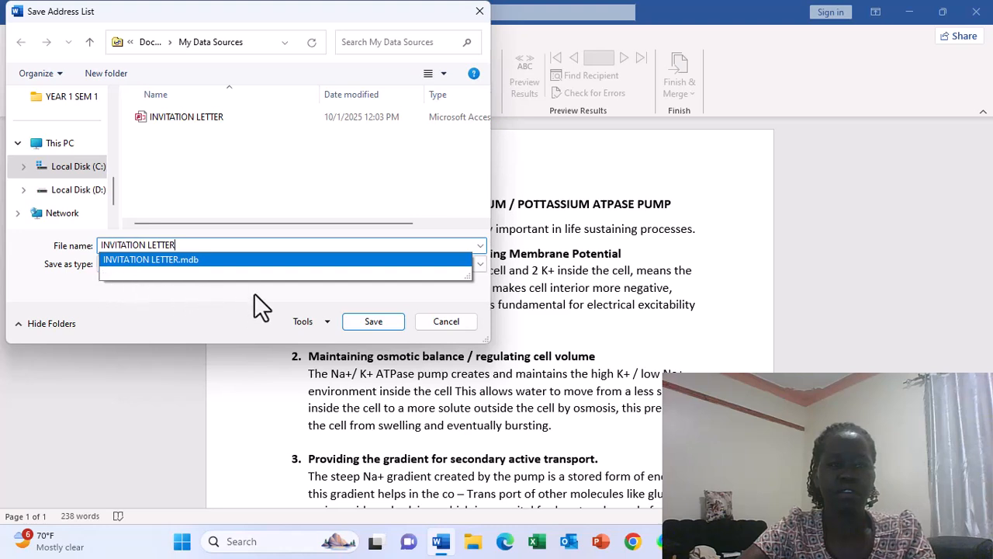
pyautogui.click(241, 259)
pyautogui.click(237, 265)
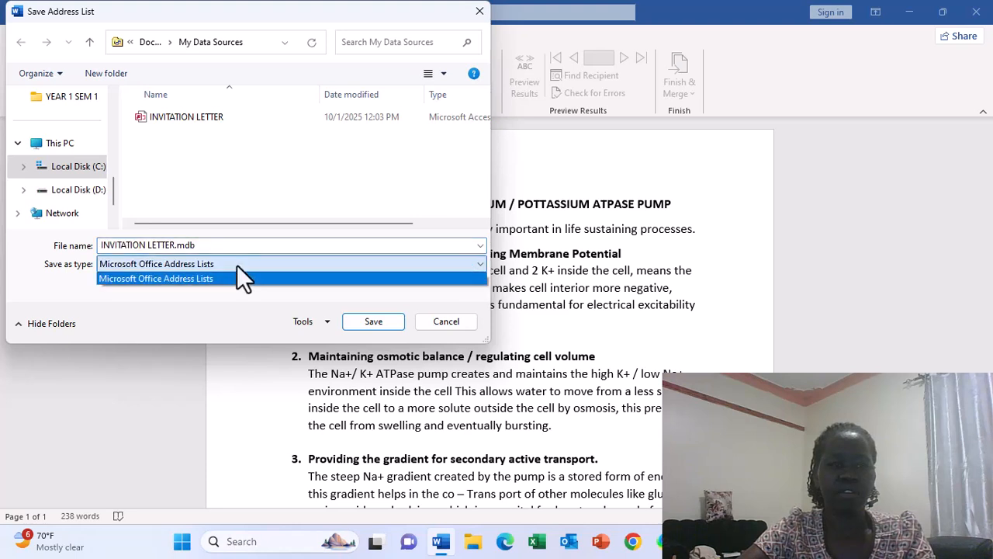
pyautogui.click(372, 324)
pyautogui.click(372, 322)
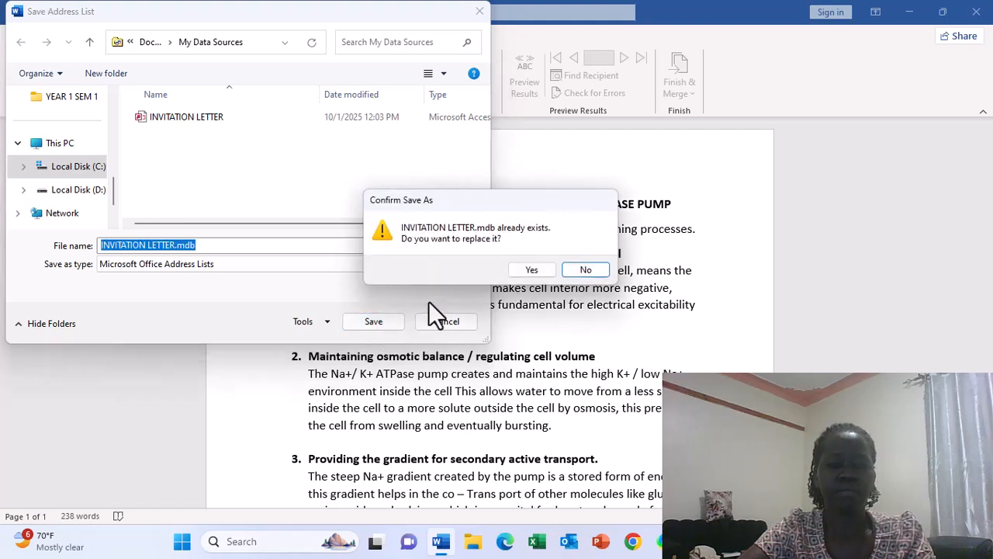
pyautogui.click(533, 270)
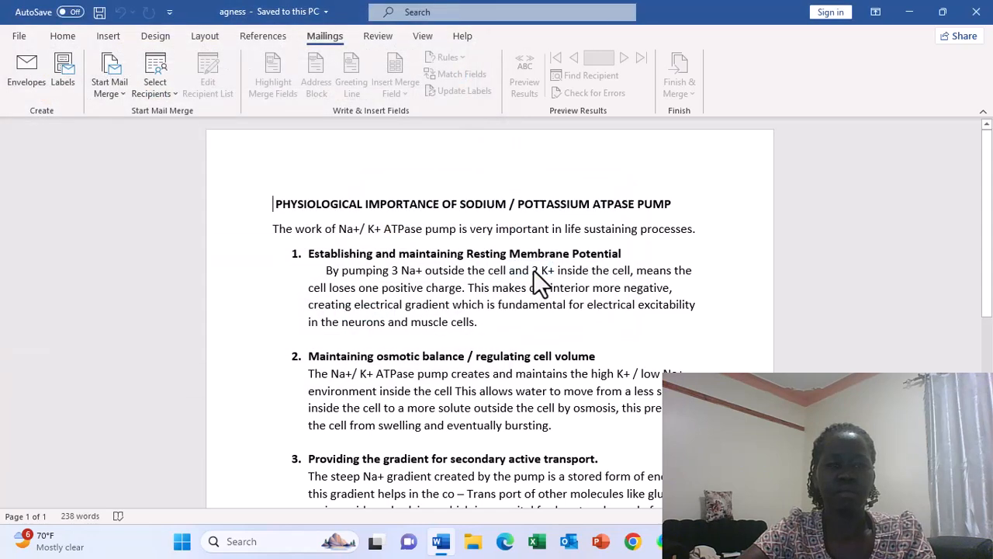